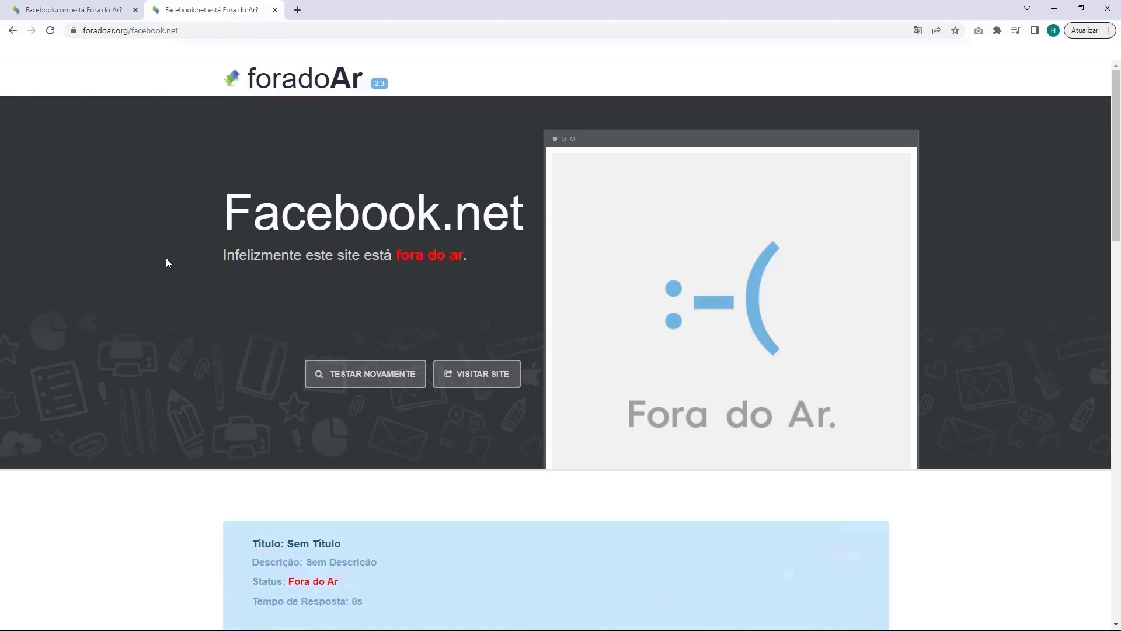
Return to the status check result for Facebook.com
{"action": "left_click", "coordinate": [92, 10]}
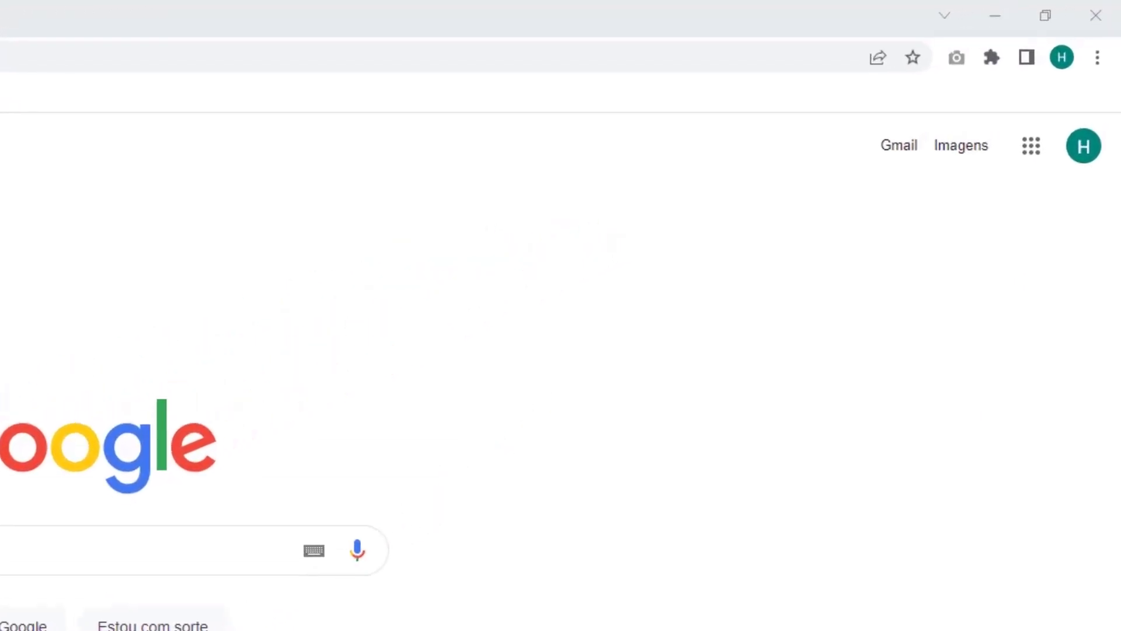
Clear the browser's cookies and cached images and files for the period Última hora, excluding the Histórico de navegação
{"action": "left_click", "coordinate": [1097, 59]}
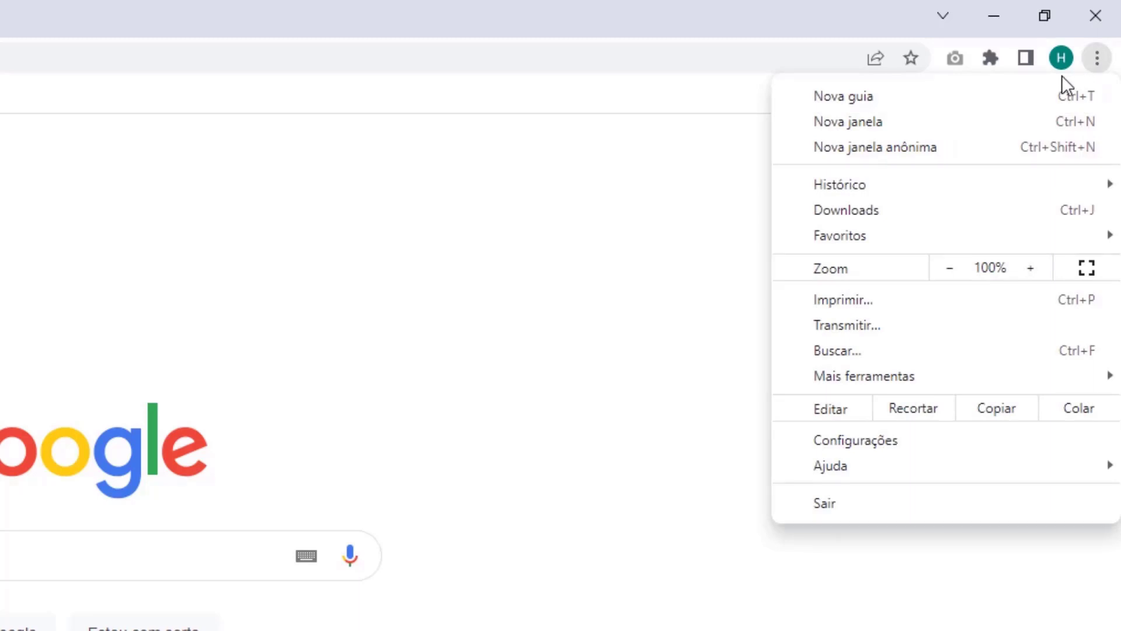
{"action": "mouse_move", "coordinate": [855, 379]}
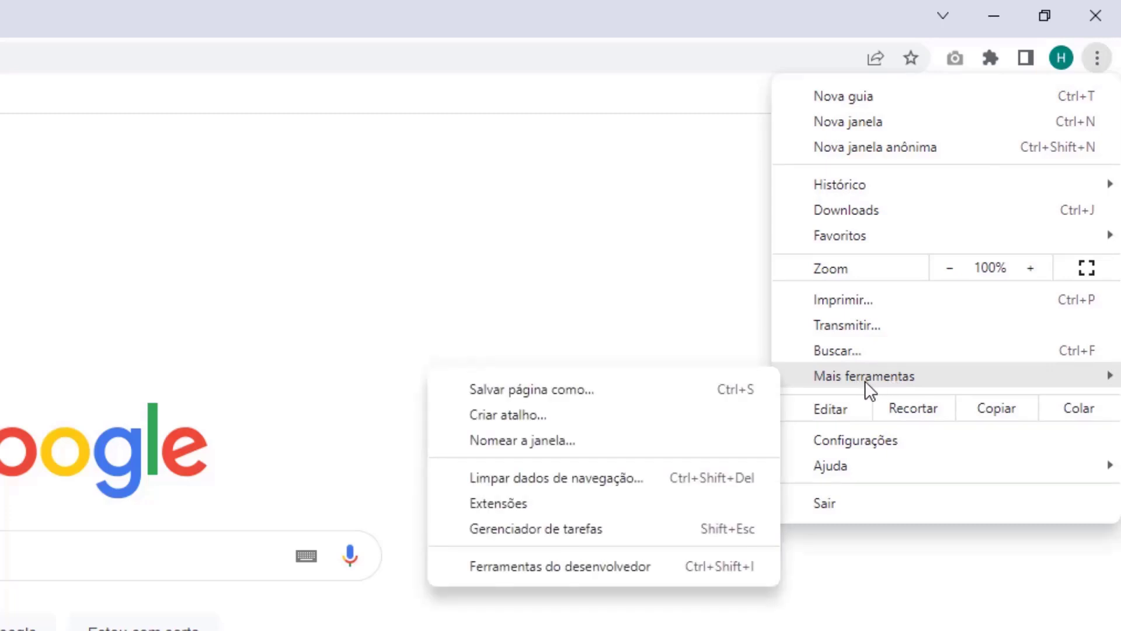
{"action": "left_click", "coordinate": [545, 479]}
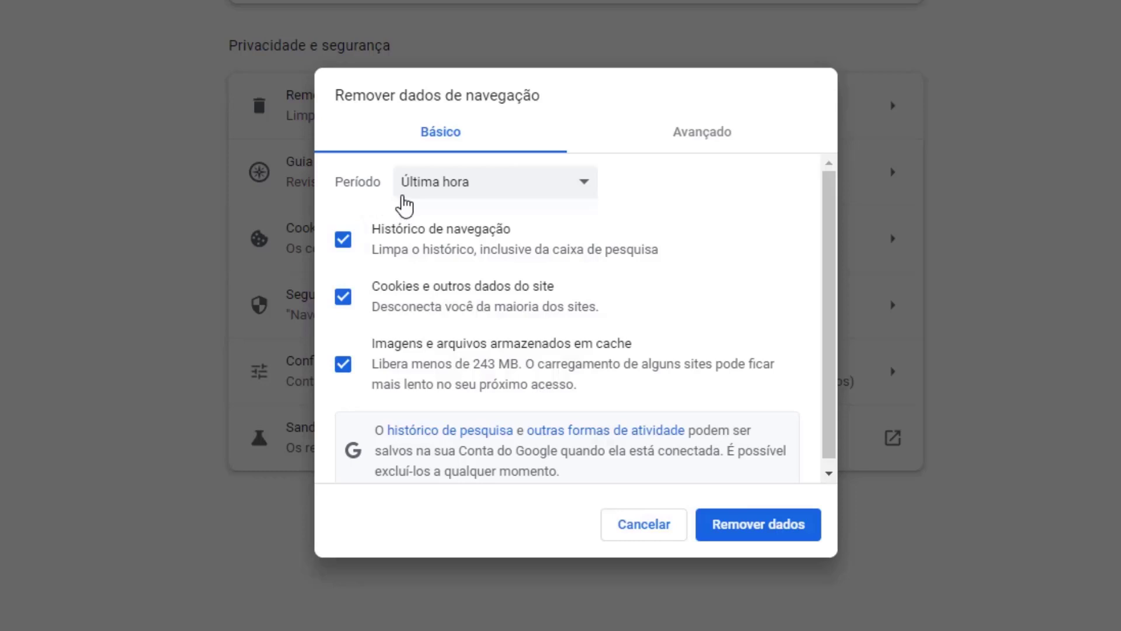
{"action": "left_click", "coordinate": [440, 192]}
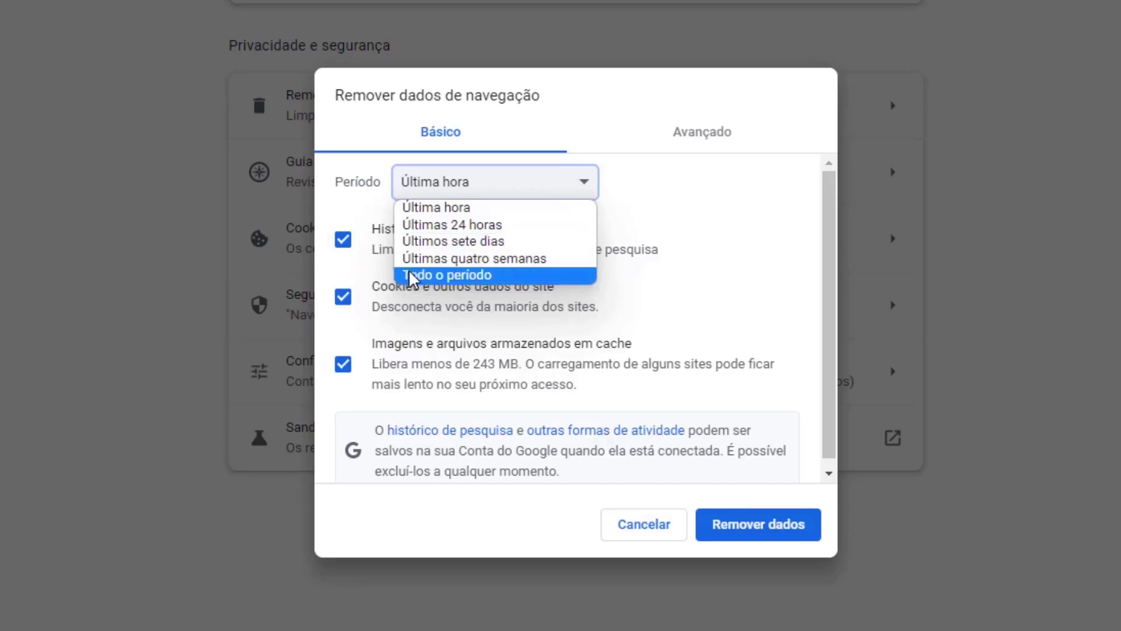
{"action": "left_click", "coordinate": [411, 214]}
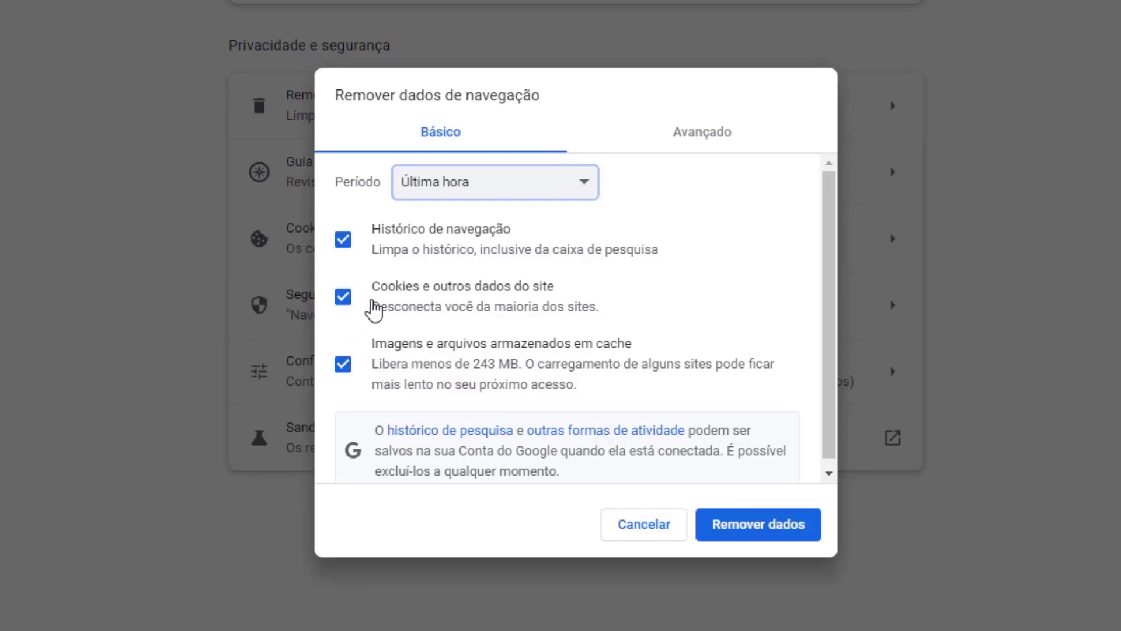
{"action": "left_click", "coordinate": [345, 246]}
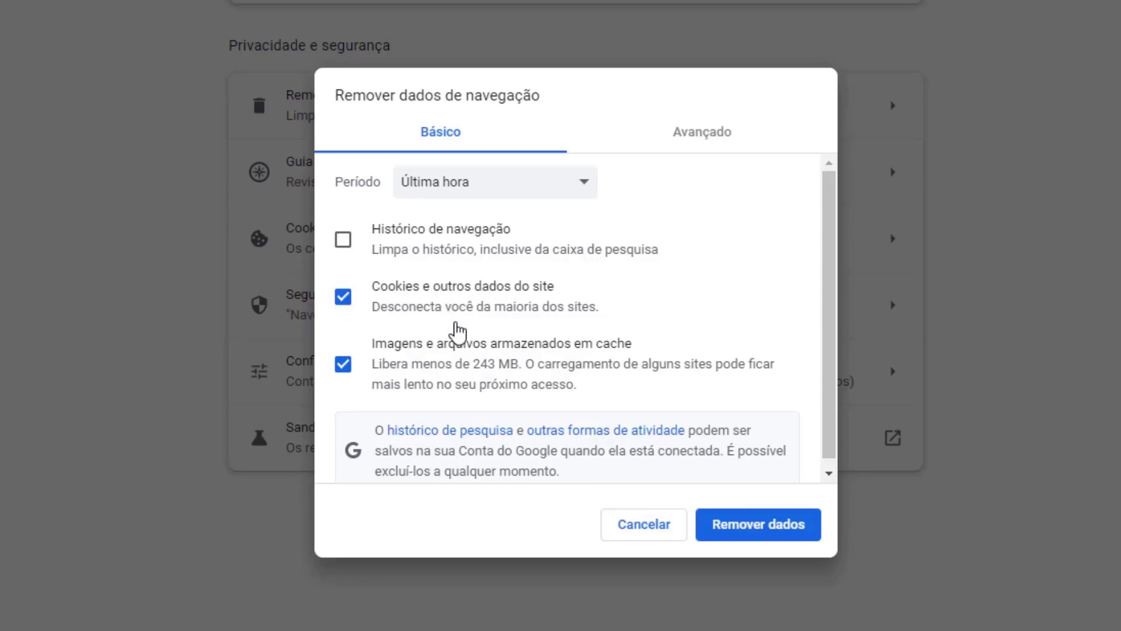
{"action": "left_click", "coordinate": [753, 530]}
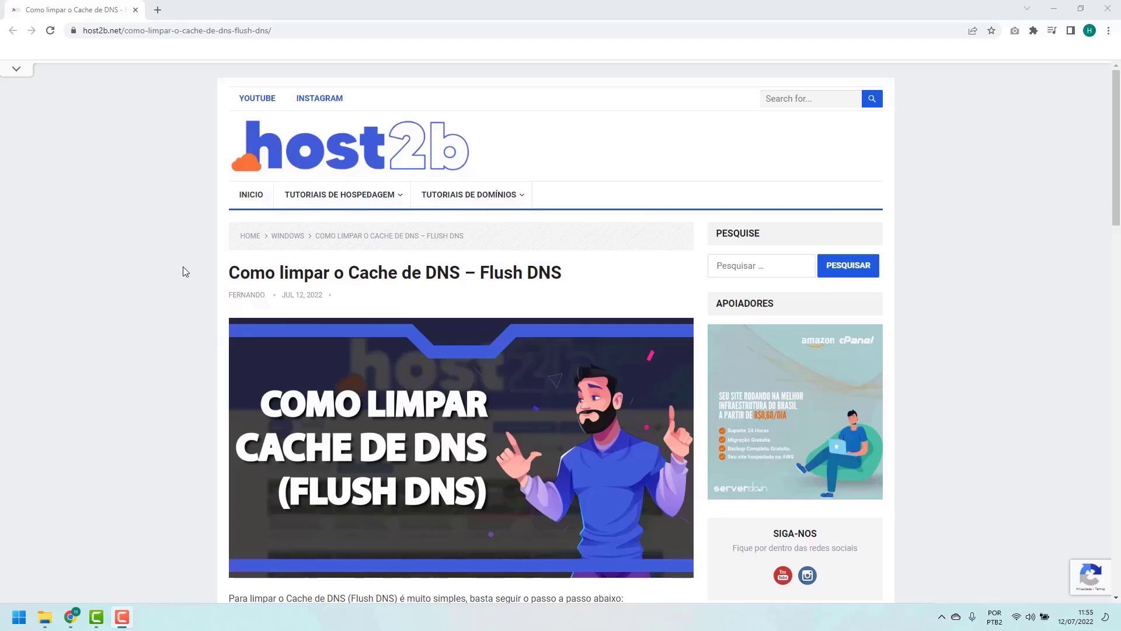
Consult the flush DNS instructions, search Windows for cmd and run Prompt de Comando as administrator
{"action": "scroll", "coordinate": [188, 265], "scroll_direction": "down", "scroll_amount": 3}
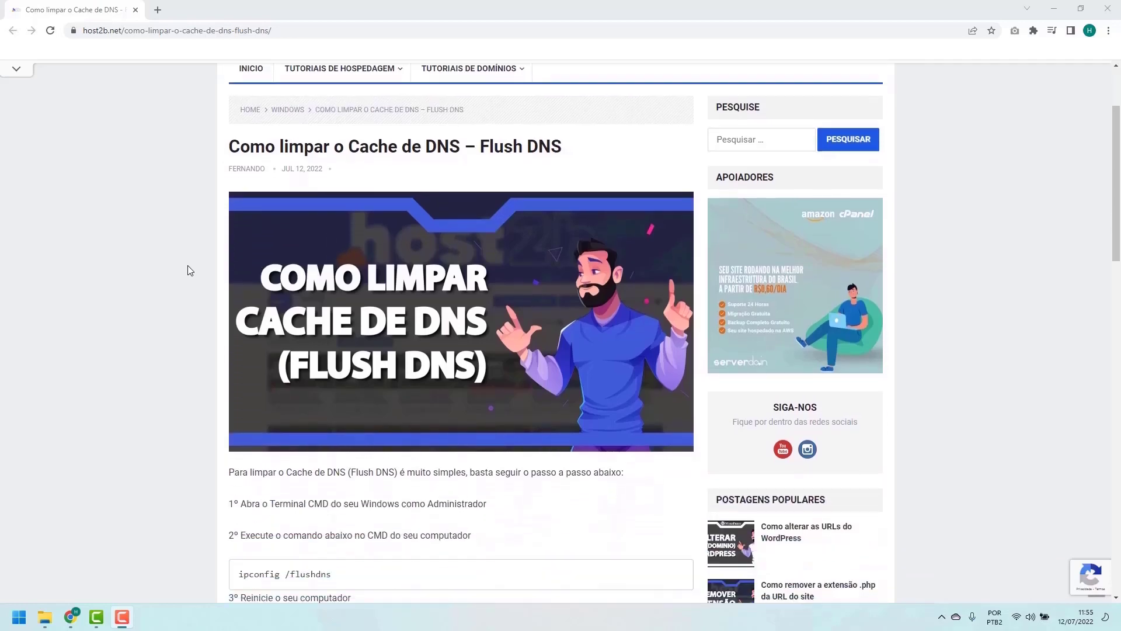
{"action": "scroll", "coordinate": [188, 265], "scroll_direction": "down", "scroll_amount": 2}
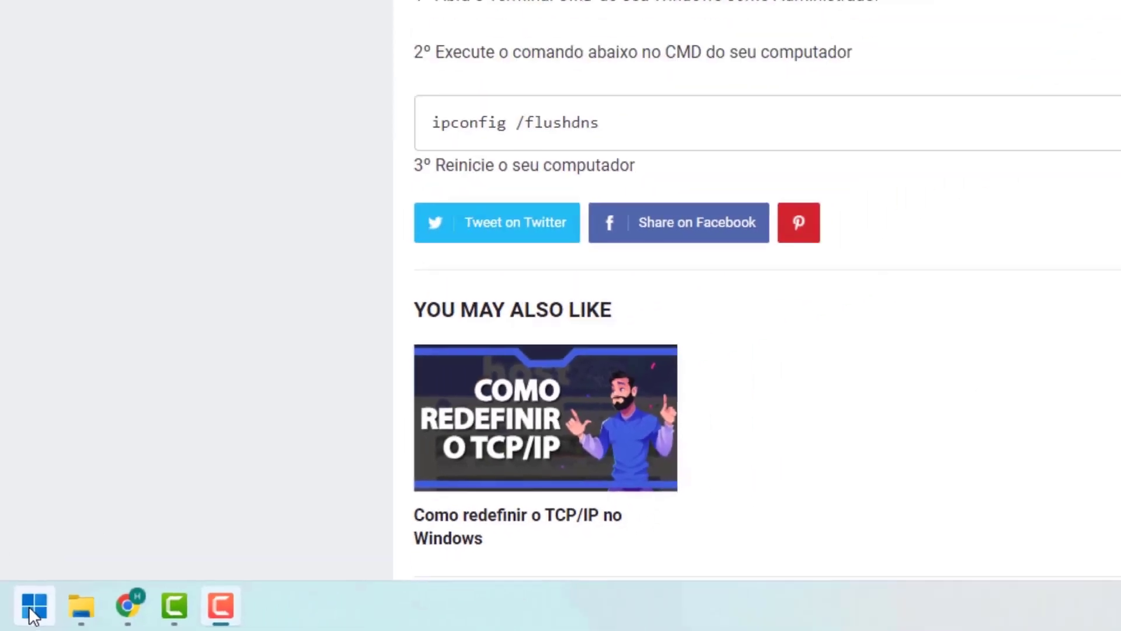
{"action": "left_click", "coordinate": [46, 595]}
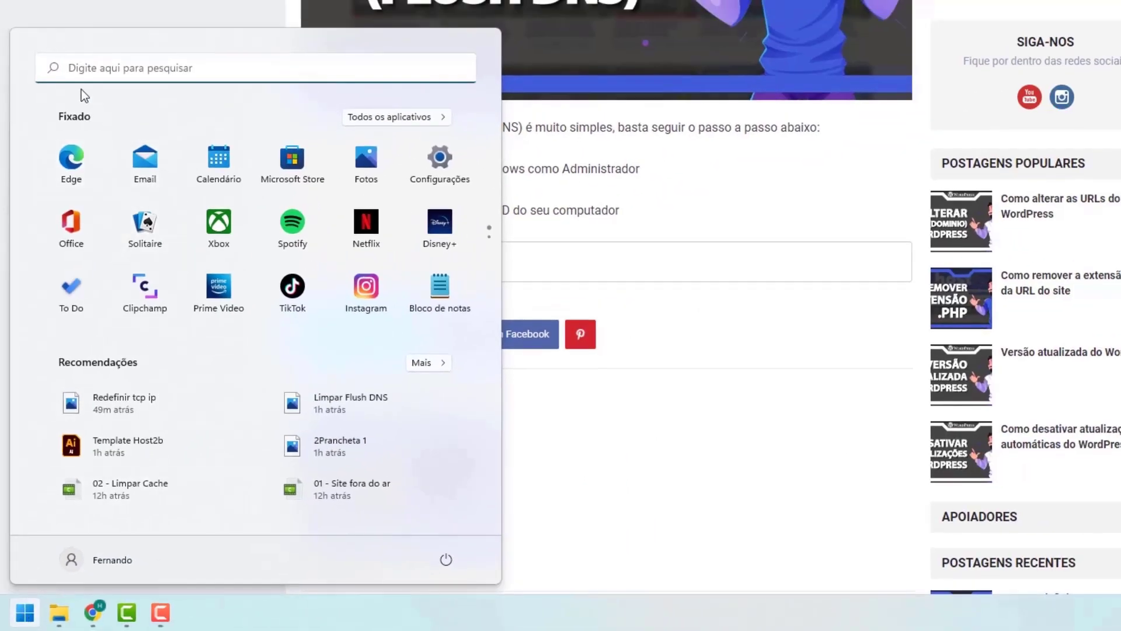
{"action": "left_click", "coordinate": [85, 75]}
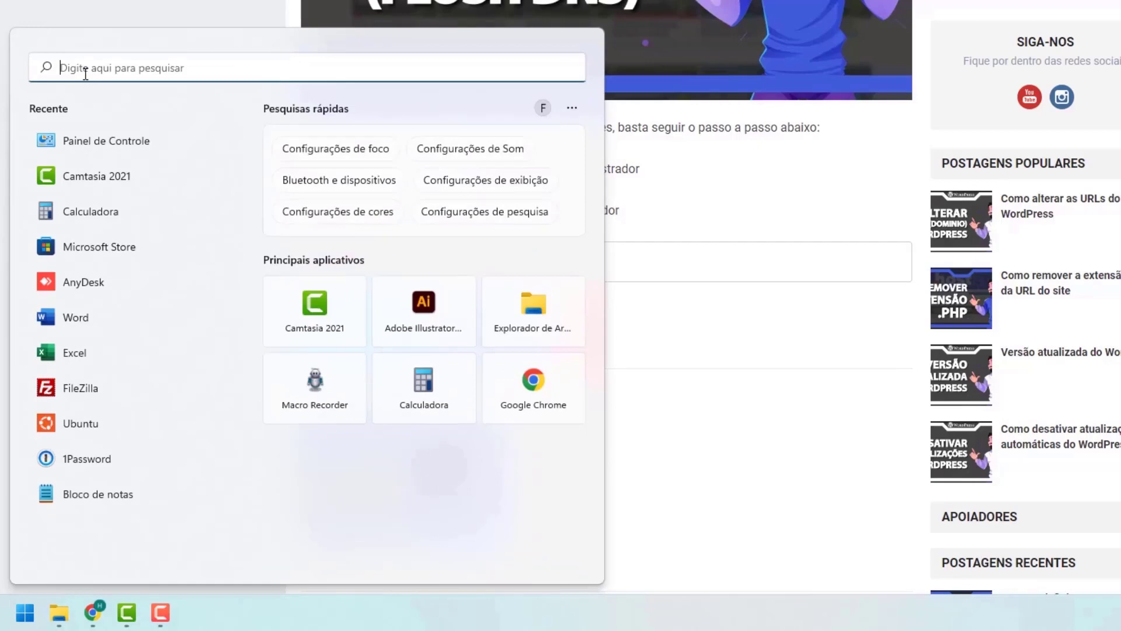
{"action": "type", "text": "cmd"}
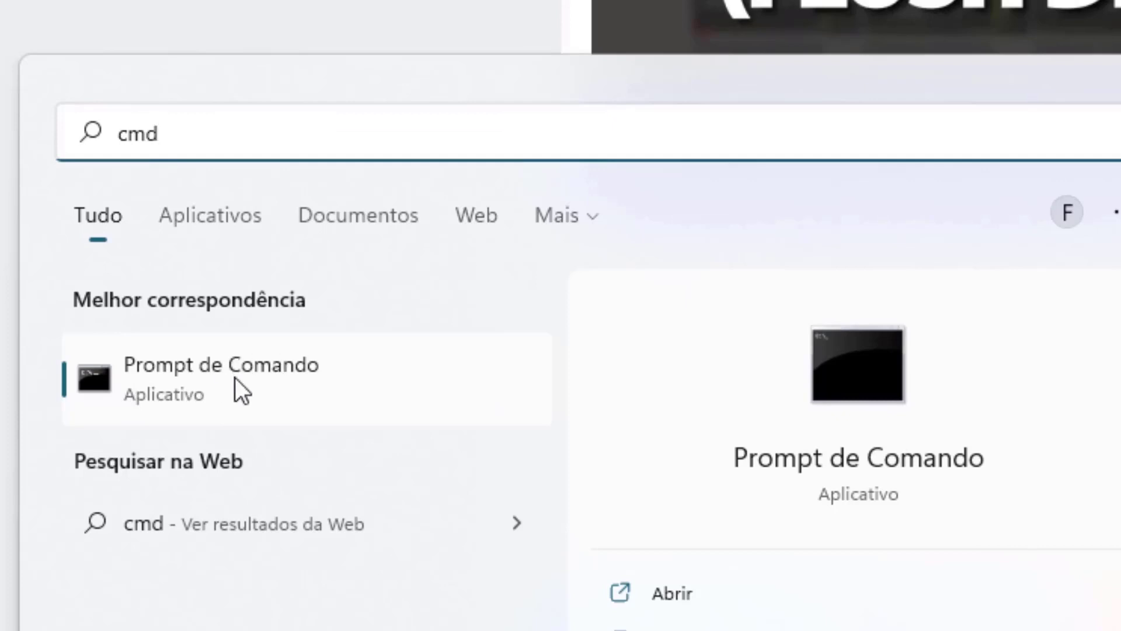
{"action": "right_click", "coordinate": [178, 380]}
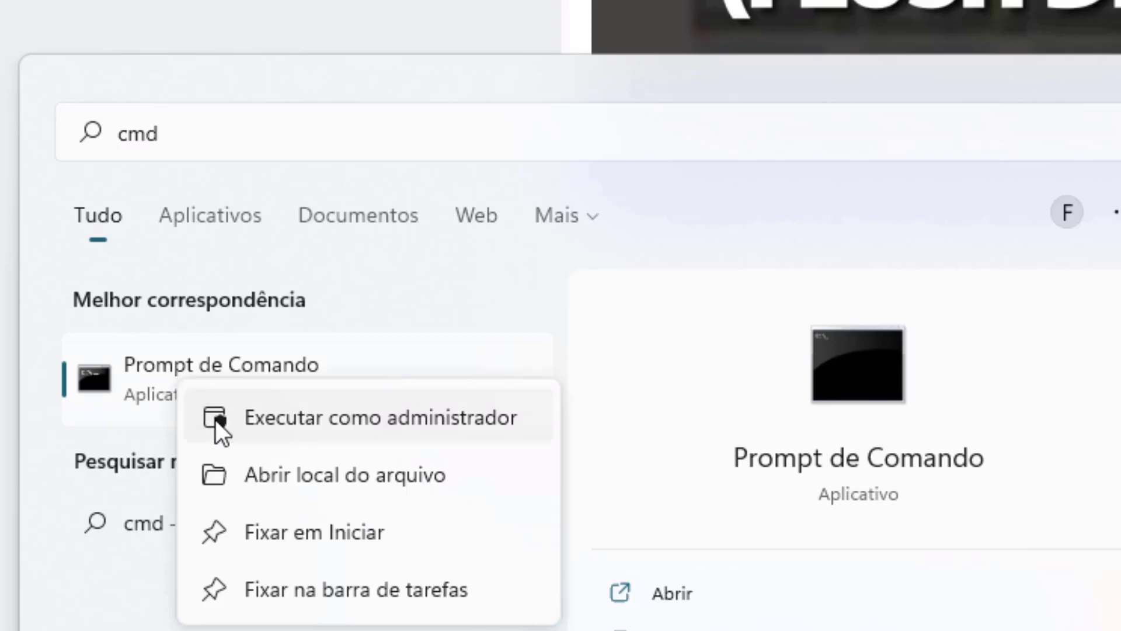
{"action": "left_click", "coordinate": [299, 418]}
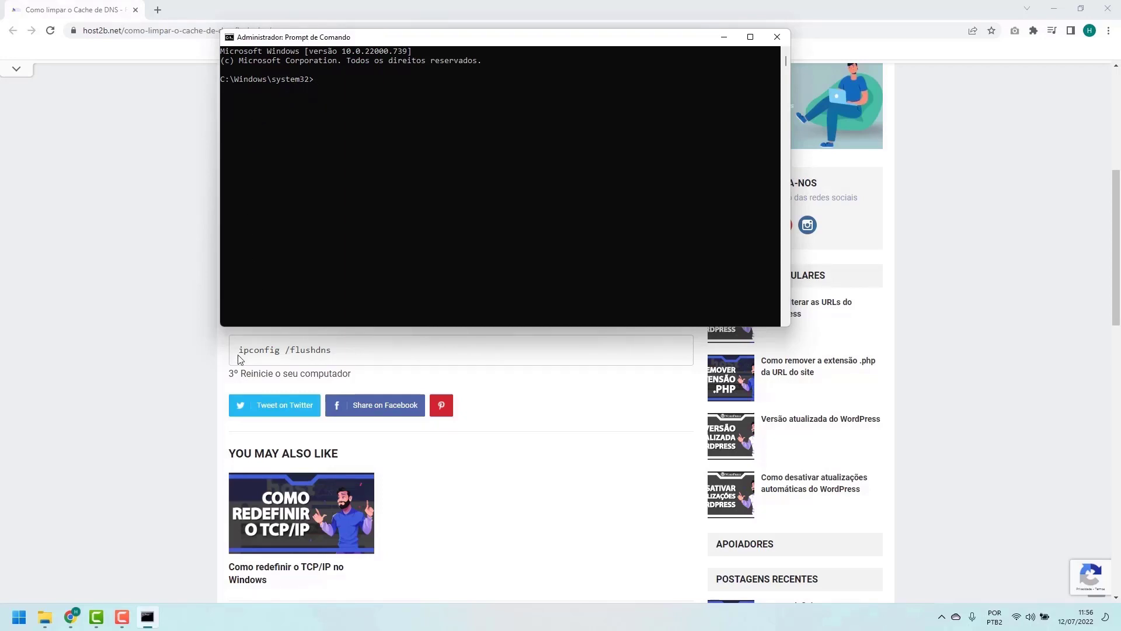
Run ipconfig /flushdns in the administrator command prompt
{"action": "left_click", "coordinate": [194, 350]}
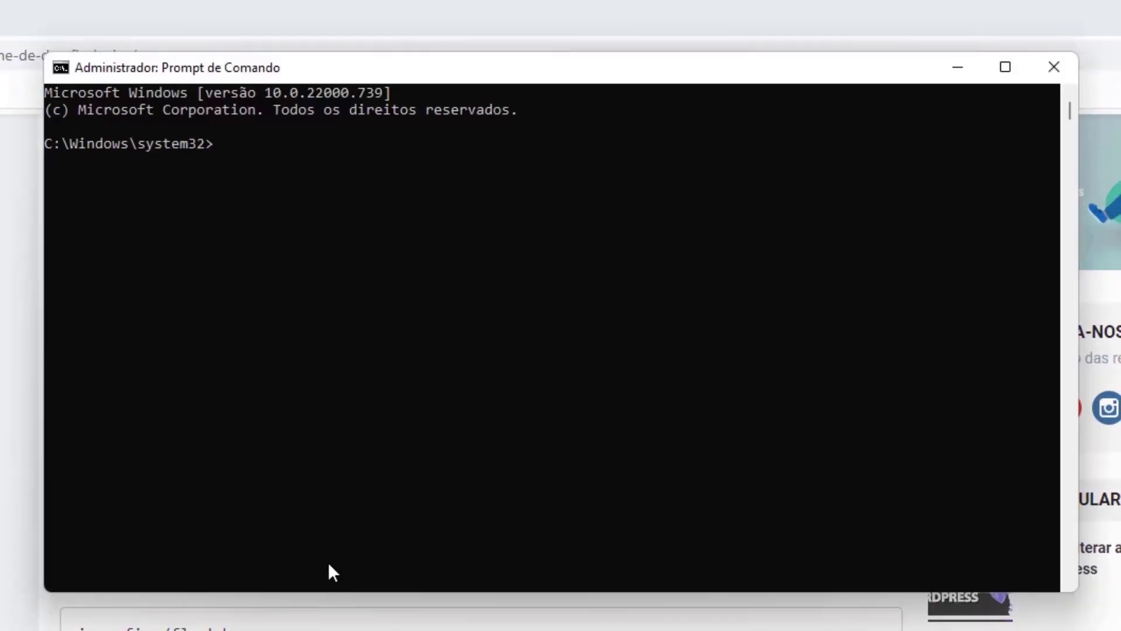
{"action": "left_click", "coordinate": [377, 435]}
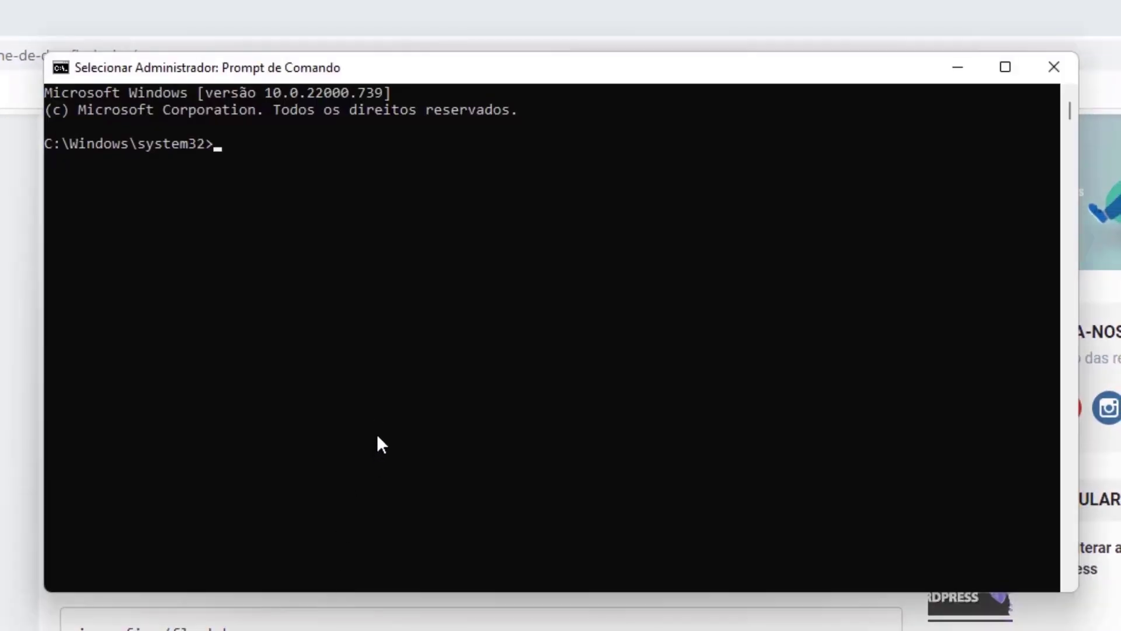
{"action": "type", "text": "ip"}
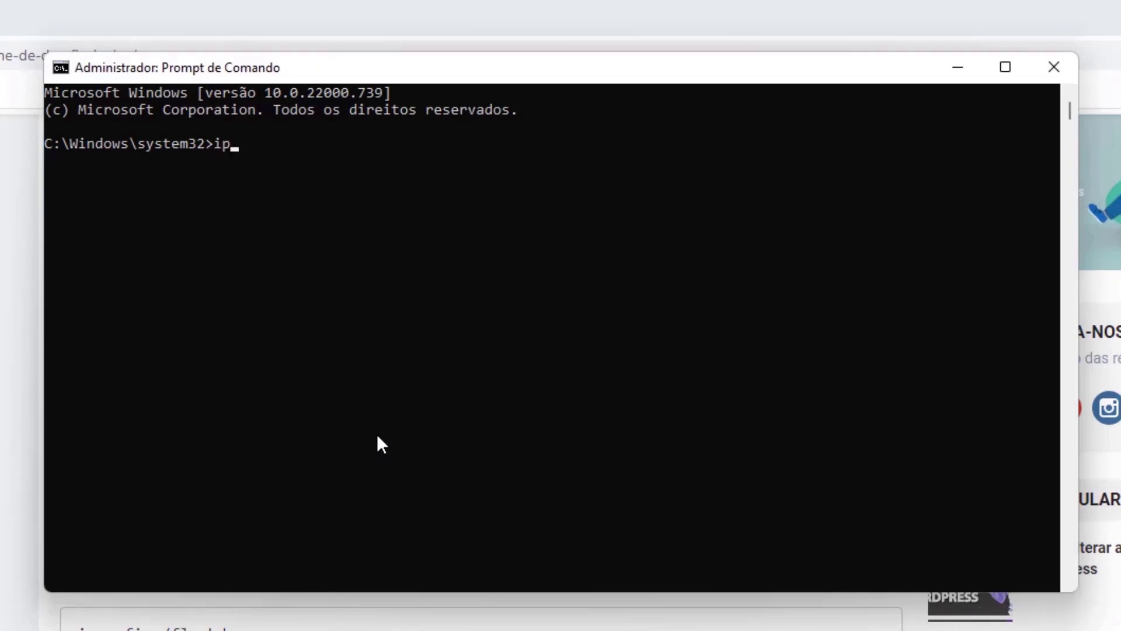
{"action": "type", "text": "config /flushdn"}
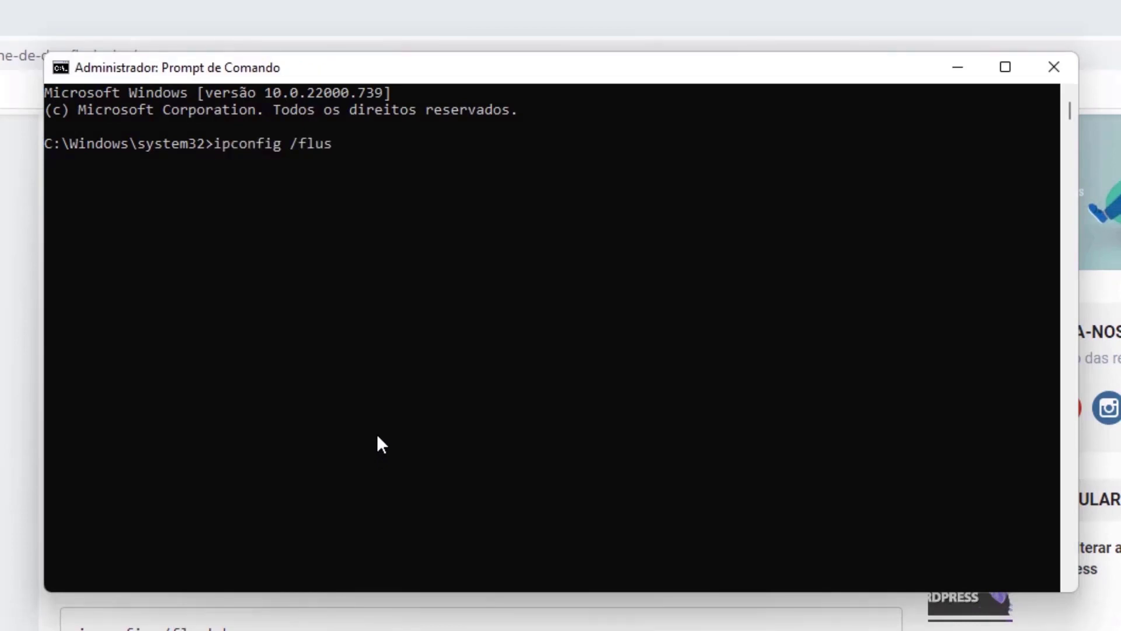
{"action": "type", "text": "s"}
{"action": "key", "text": "Return"}
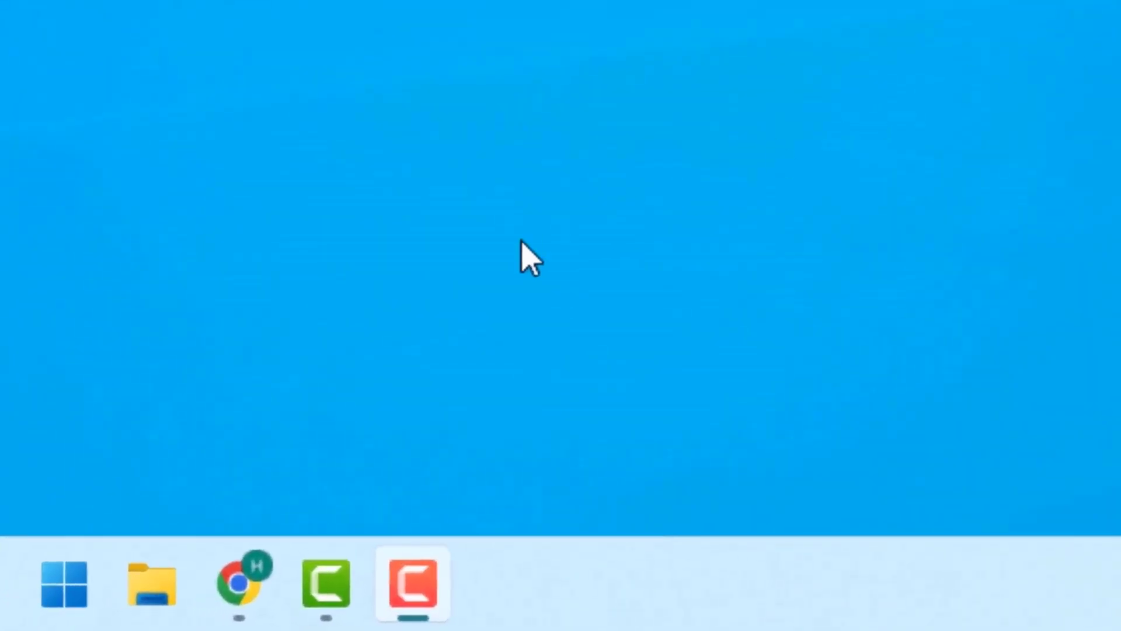
Search Windows for painel de controle and open its Central de Rede e Compartilhamento
{"action": "left_click", "coordinate": [63, 593]}
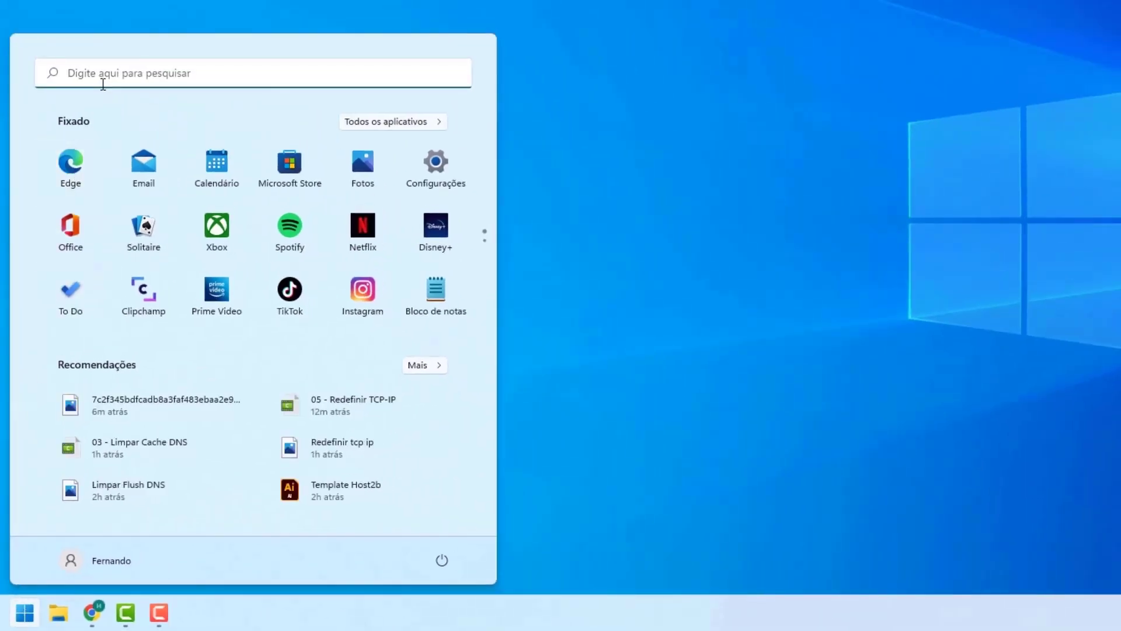
{"action": "left_click", "coordinate": [69, 76]}
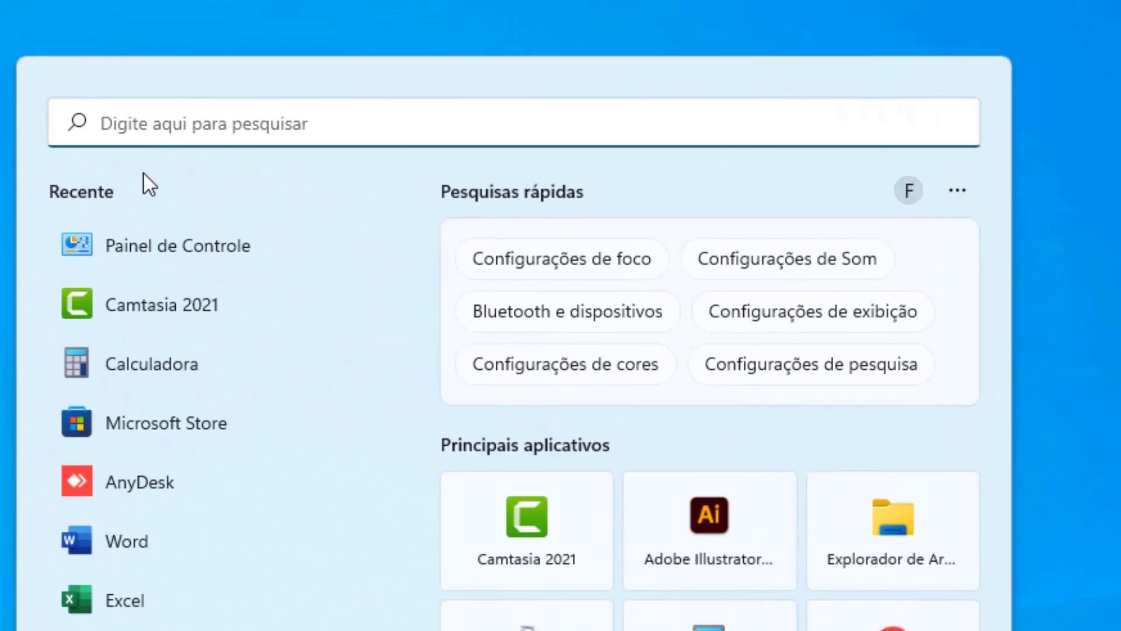
{"action": "type", "text": "painel de controle"}
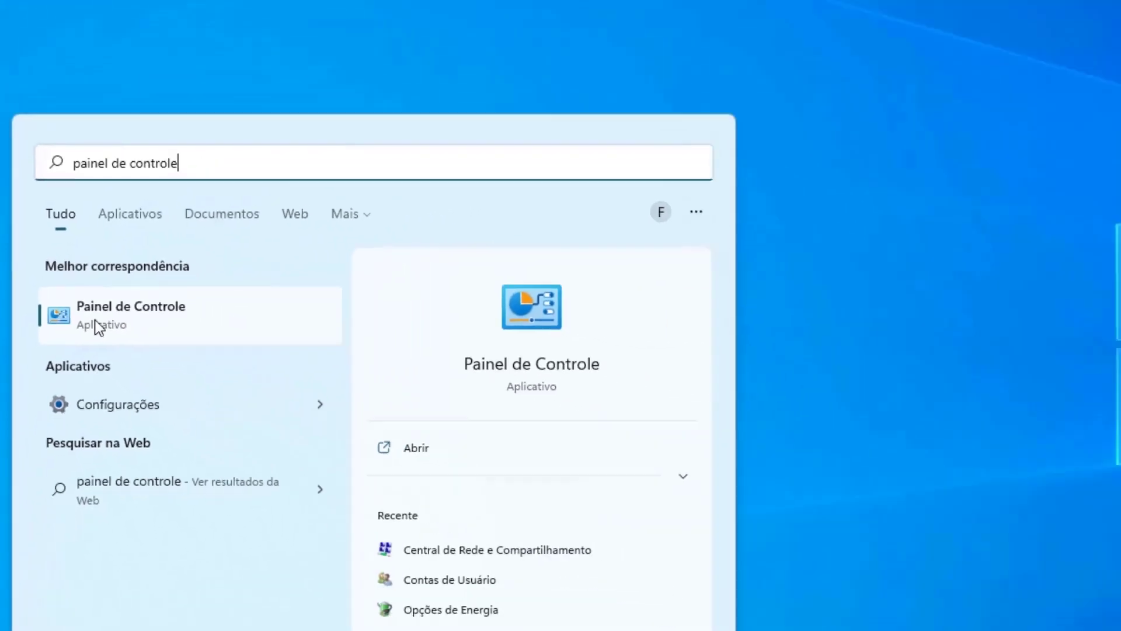
{"action": "left_click", "coordinate": [131, 338]}
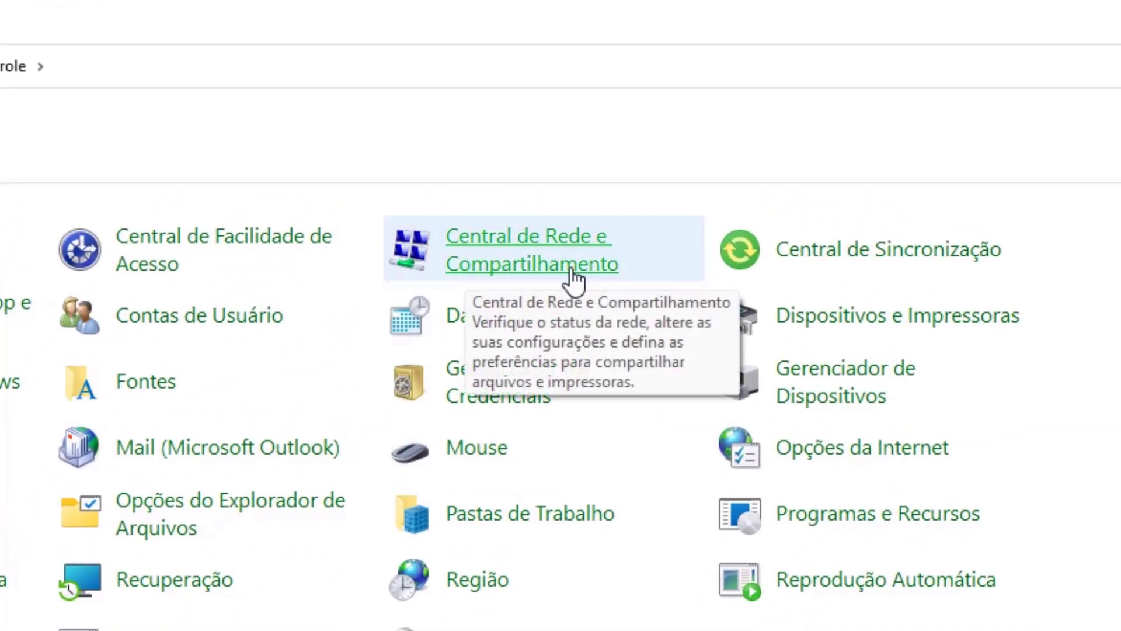
{"action": "left_click", "coordinate": [513, 263]}
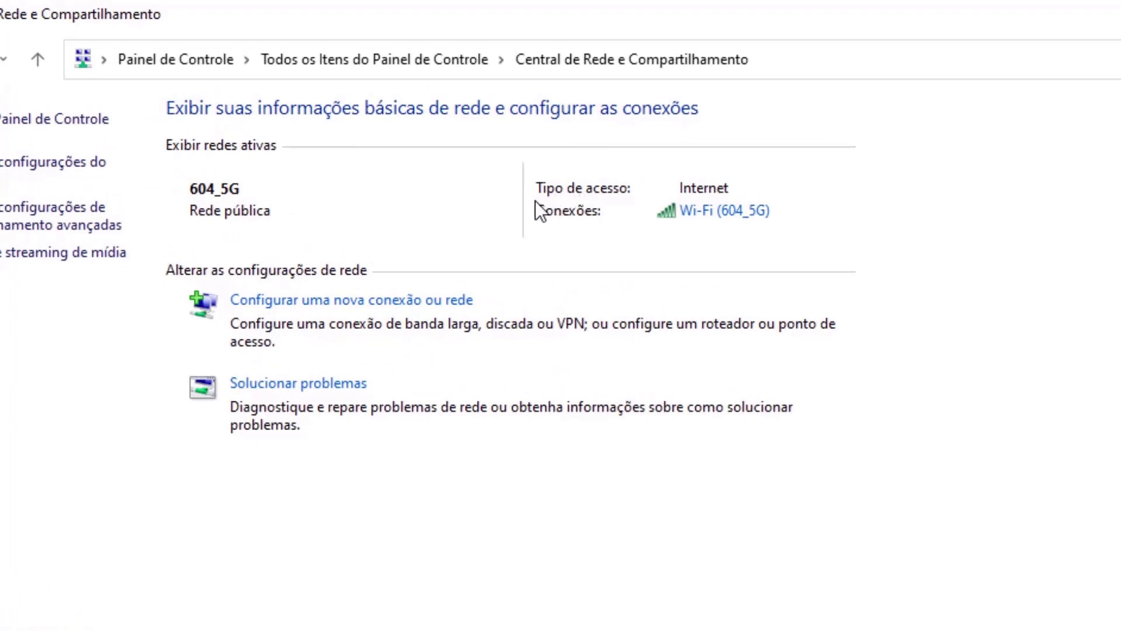
Open the Protocolo IP Versão 4 (TCP/IPv4) properties of the active Wi-Fi connection
{"action": "left_click", "coordinate": [703, 217]}
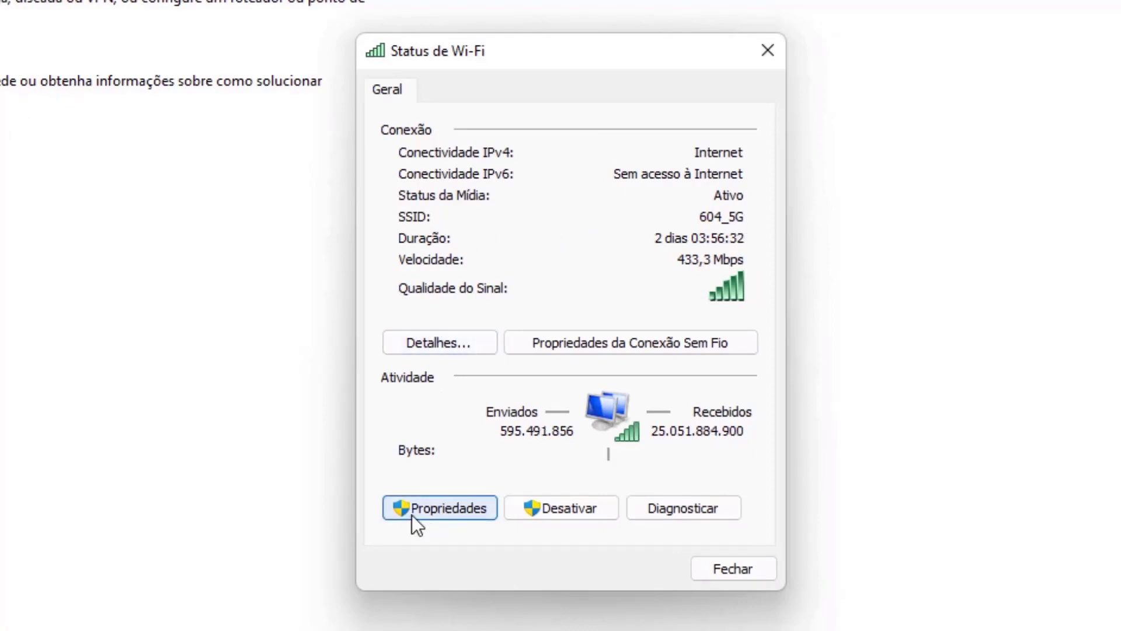
{"action": "left_click", "coordinate": [436, 513]}
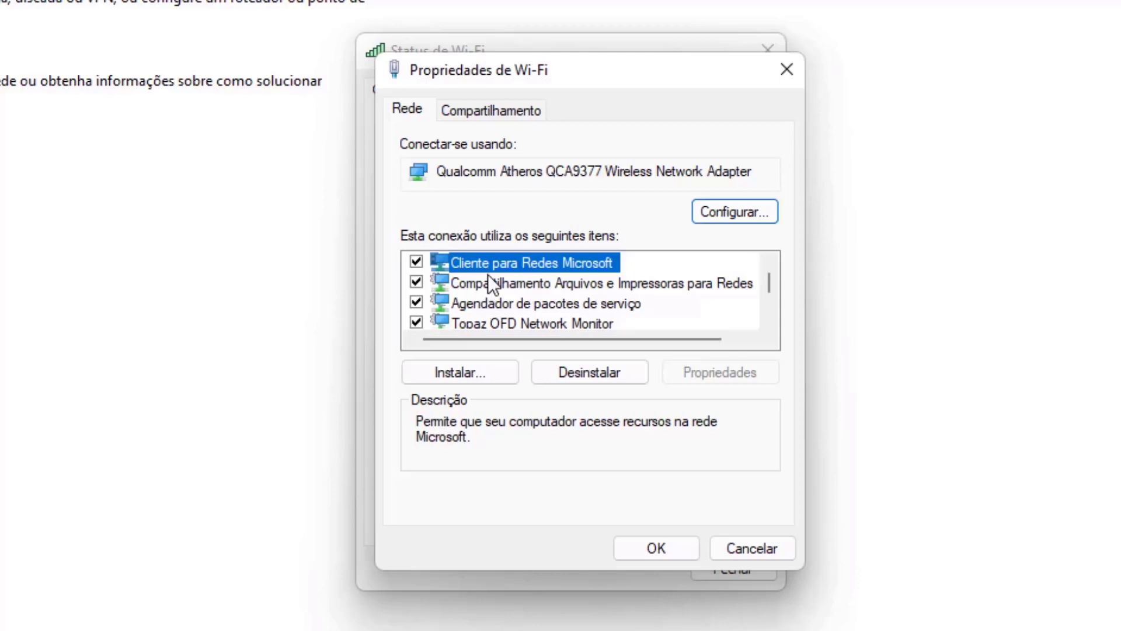
{"action": "scroll", "coordinate": [528, 269], "scroll_direction": "down", "scroll_amount": 1}
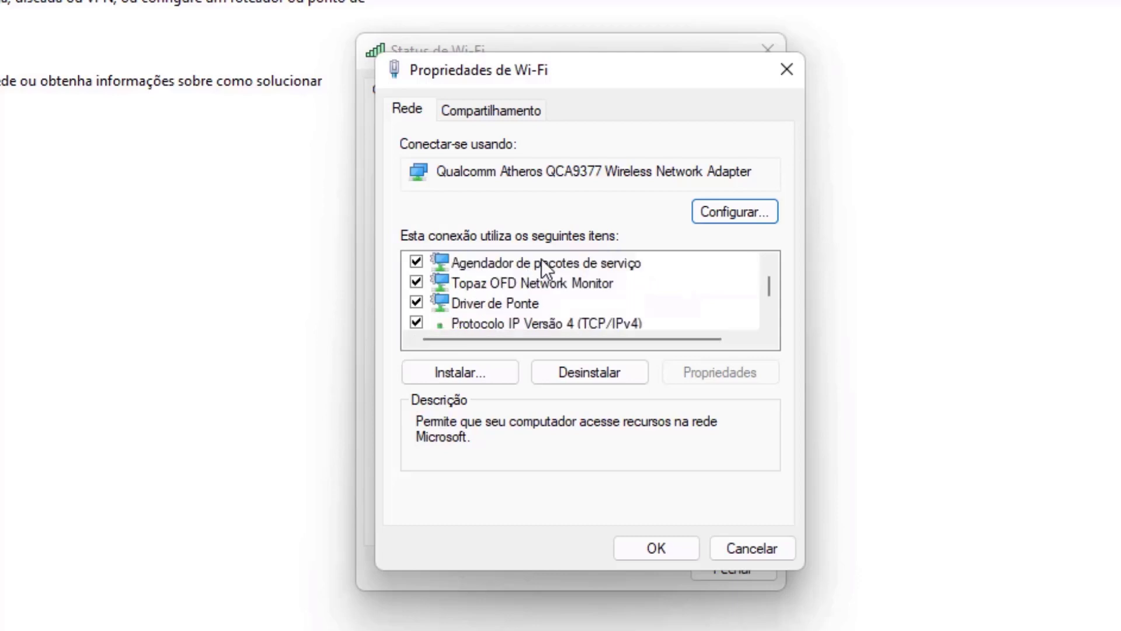
{"action": "scroll", "coordinate": [542, 268], "scroll_direction": "down", "scroll_amount": 1}
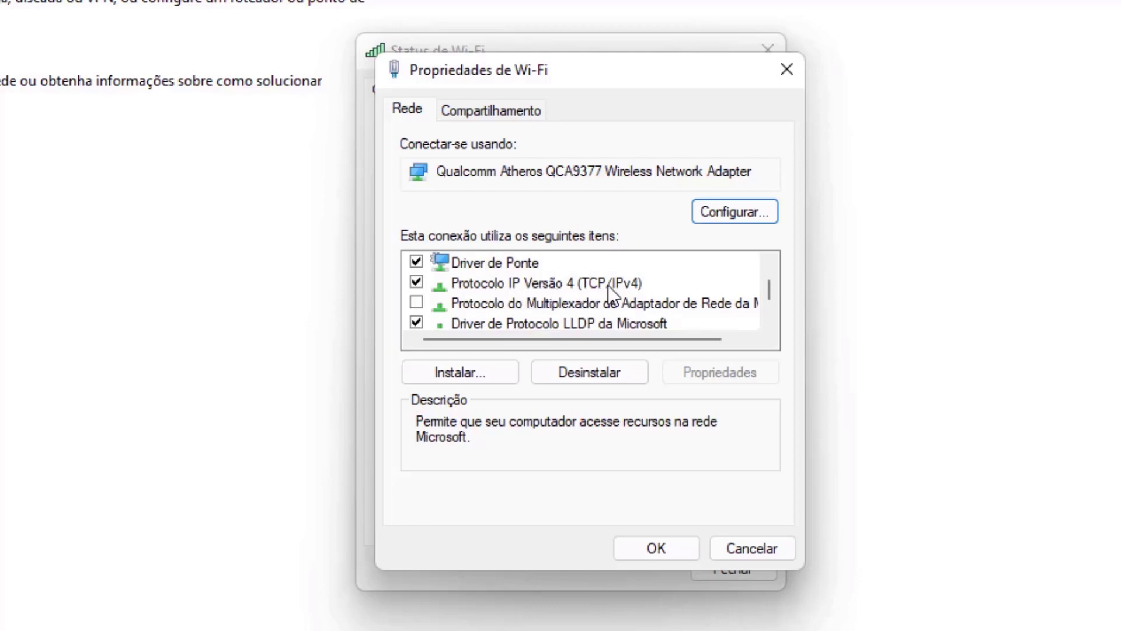
{"action": "left_click", "coordinate": [535, 284]}
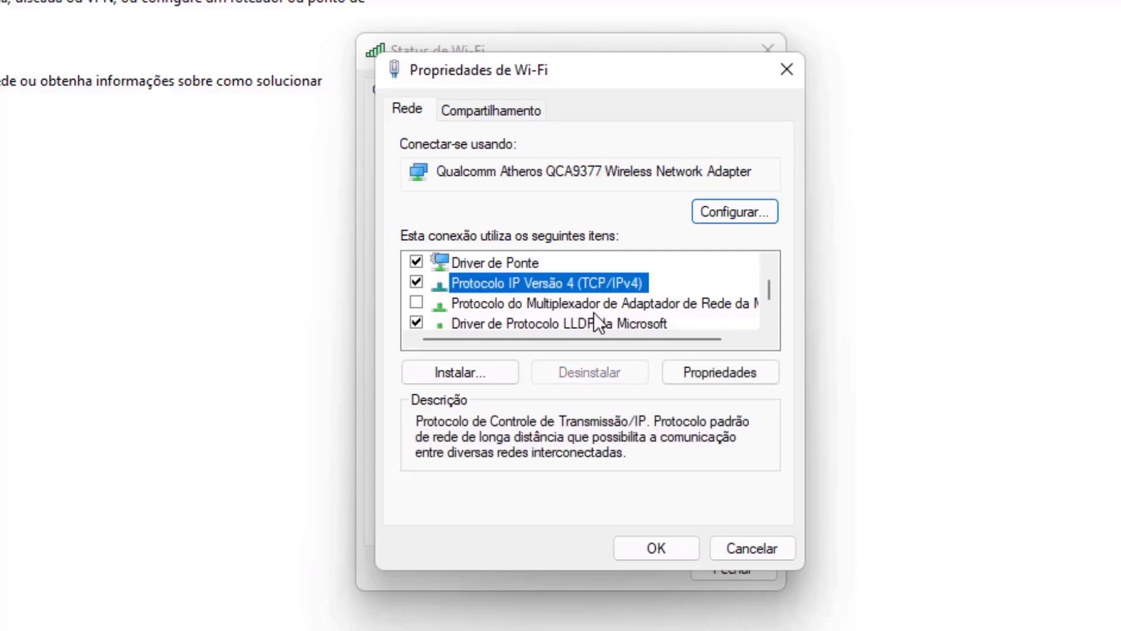
{"action": "left_click", "coordinate": [704, 379]}
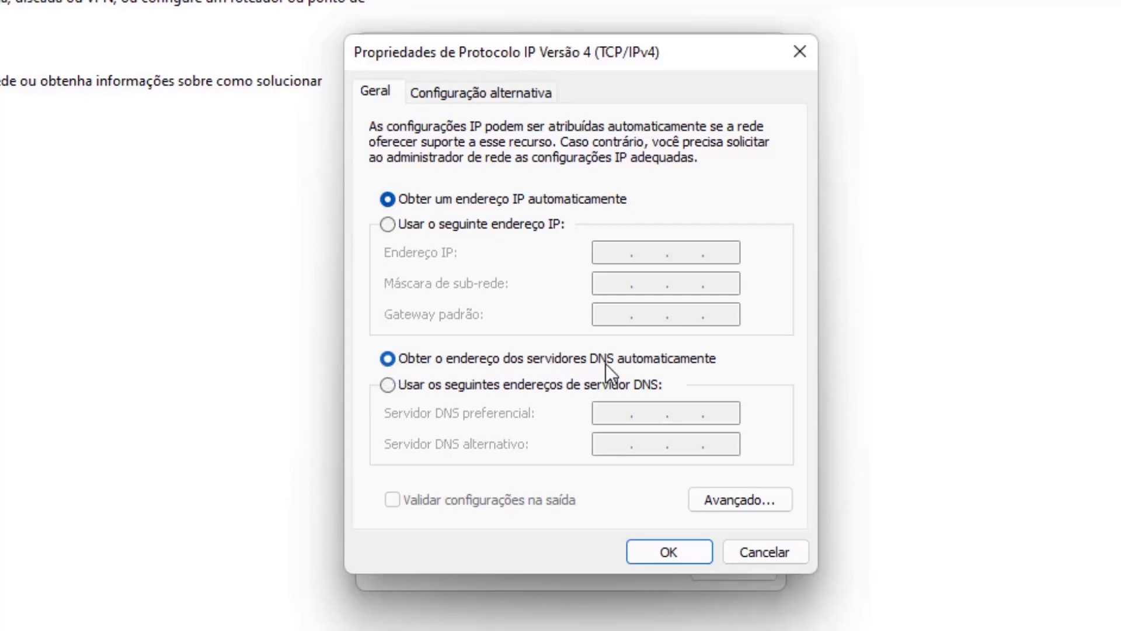
Use manual DNS servers with 8.8.8.8 as preferred and 8.8.4.4 as alternate, and confirm the settings
{"action": "left_click", "coordinate": [386, 386]}
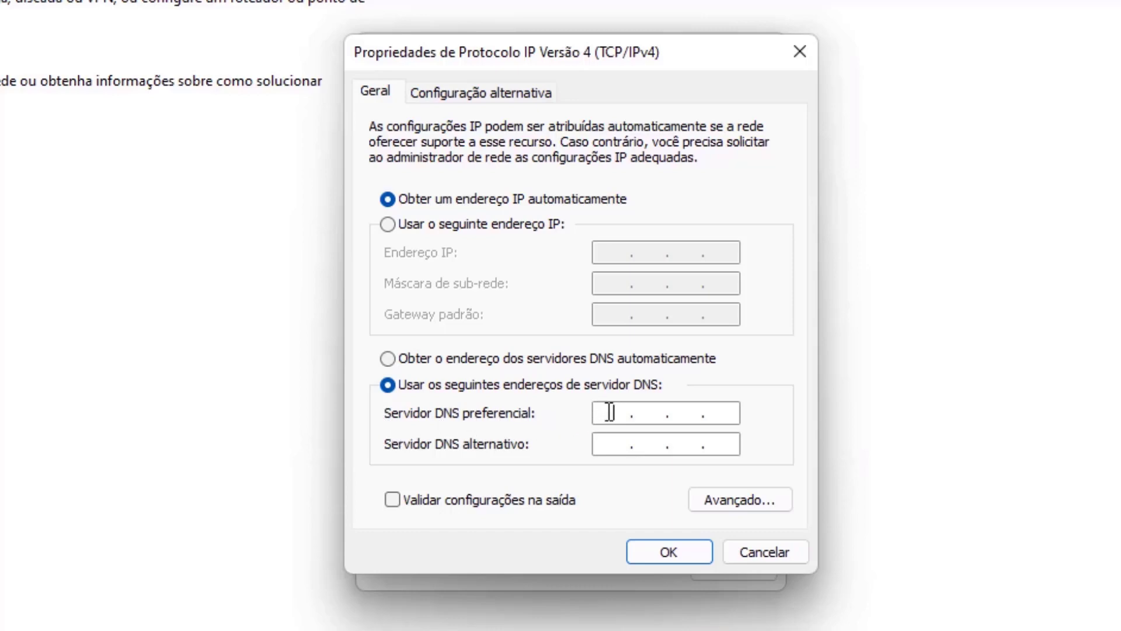
{"action": "type", "text": "8.8.8.8"}
{"action": "left_click", "coordinate": [614, 445]}
{"action": "type", "text": "8"}
{"action": "left_click", "coordinate": [648, 443]}
{"action": "type", "text": "8"}
{"action": "left_click", "coordinate": [679, 453]}
{"action": "type", "text": "4."}
{"action": "left_click", "coordinate": [718, 451]}
{"action": "type", "text": "4"}
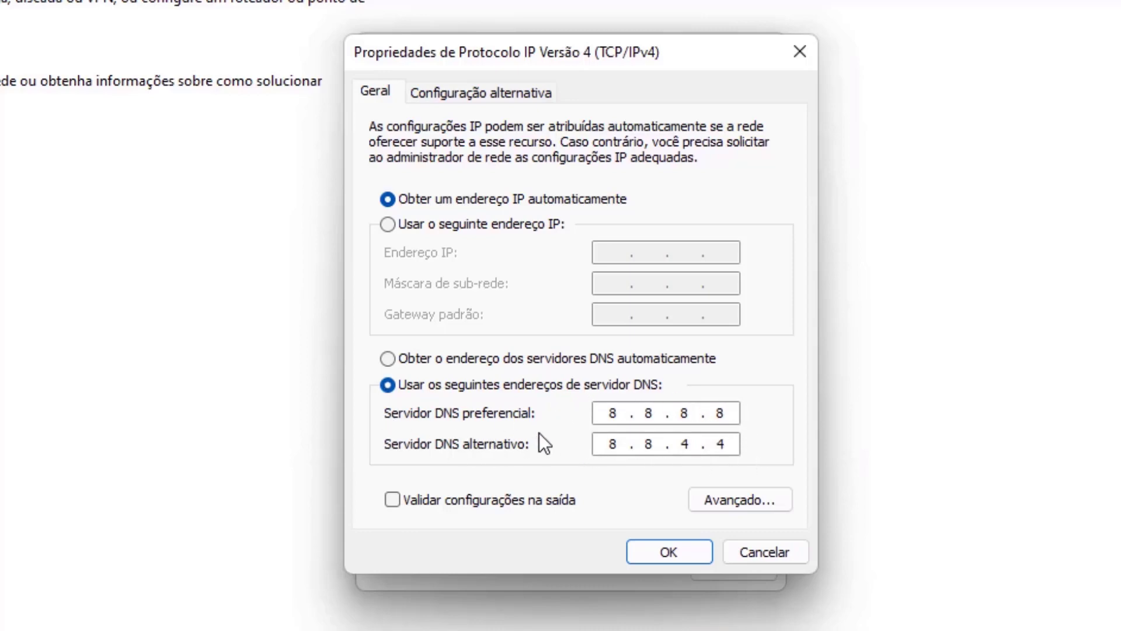
{"action": "left_click", "coordinate": [674, 554]}
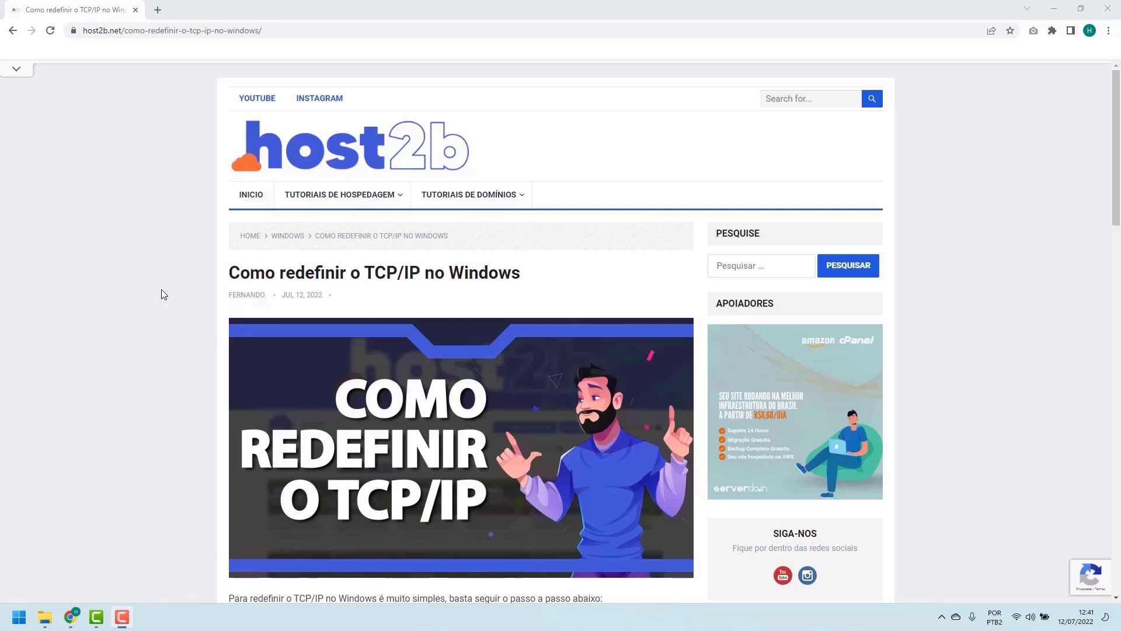
Search Windows for cmd and open Prompt de Comando as administrator
{"action": "scroll", "coordinate": [161, 292], "scroll_direction": "down", "scroll_amount": 5}
{"action": "scroll", "coordinate": [161, 294], "scroll_direction": "down", "scroll_amount": 1}
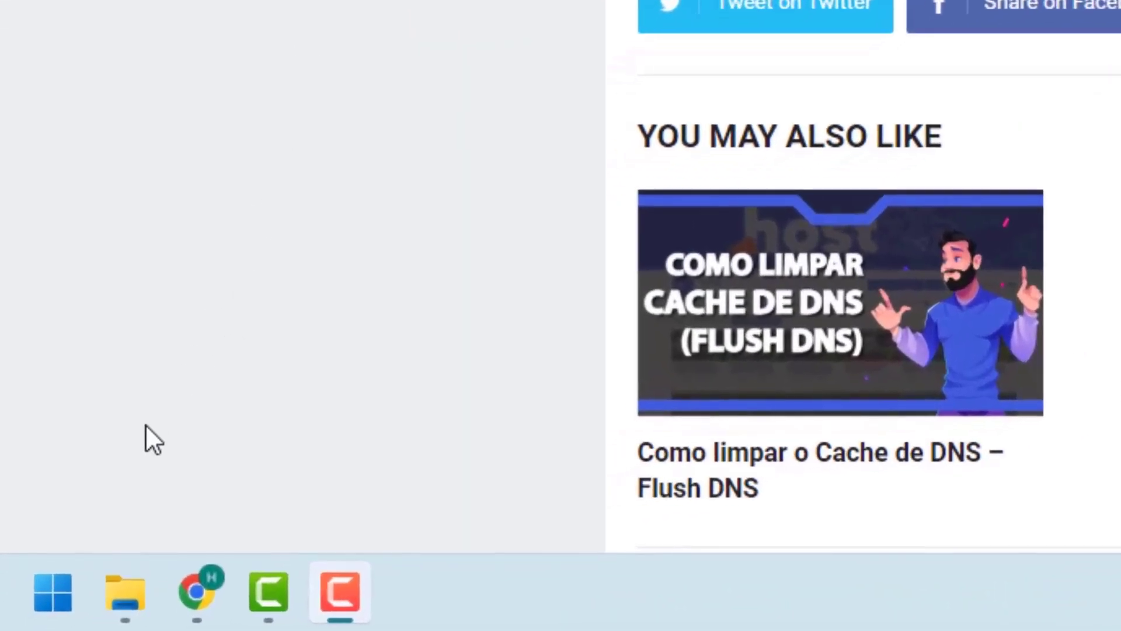
{"action": "left_click", "coordinate": [53, 592]}
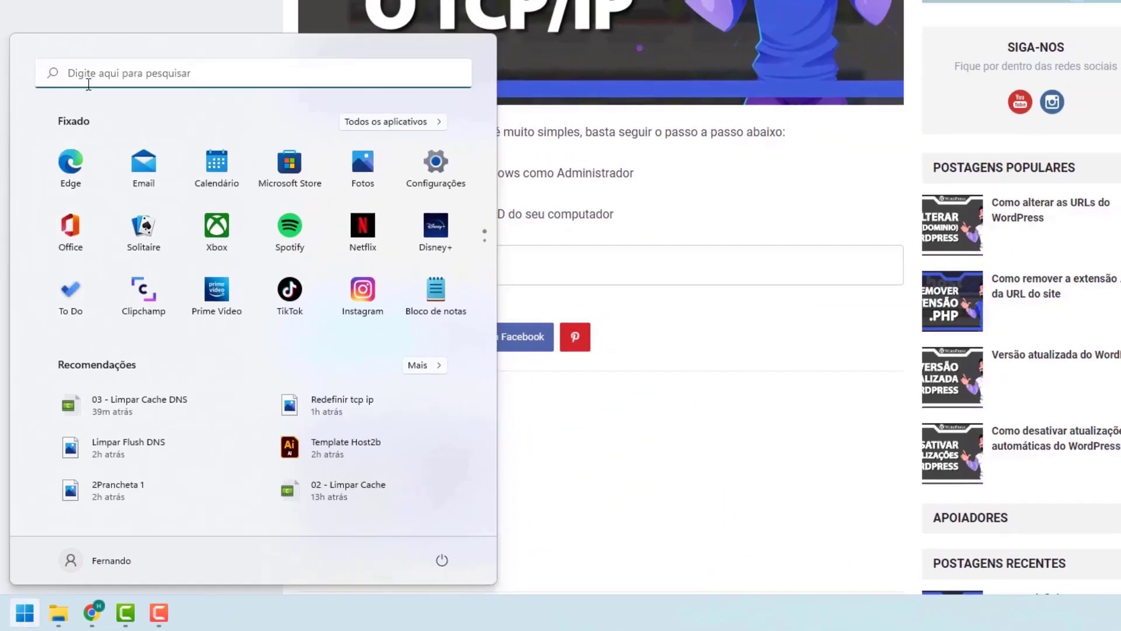
{"action": "type", "text": "cmd"}
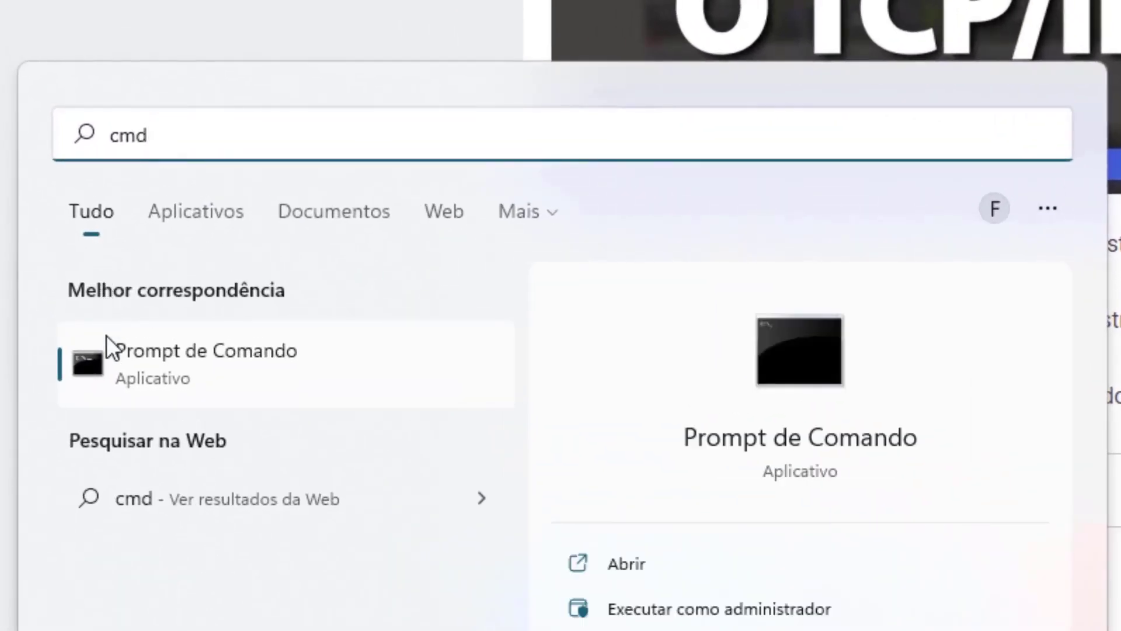
{"action": "right_click", "coordinate": [166, 356]}
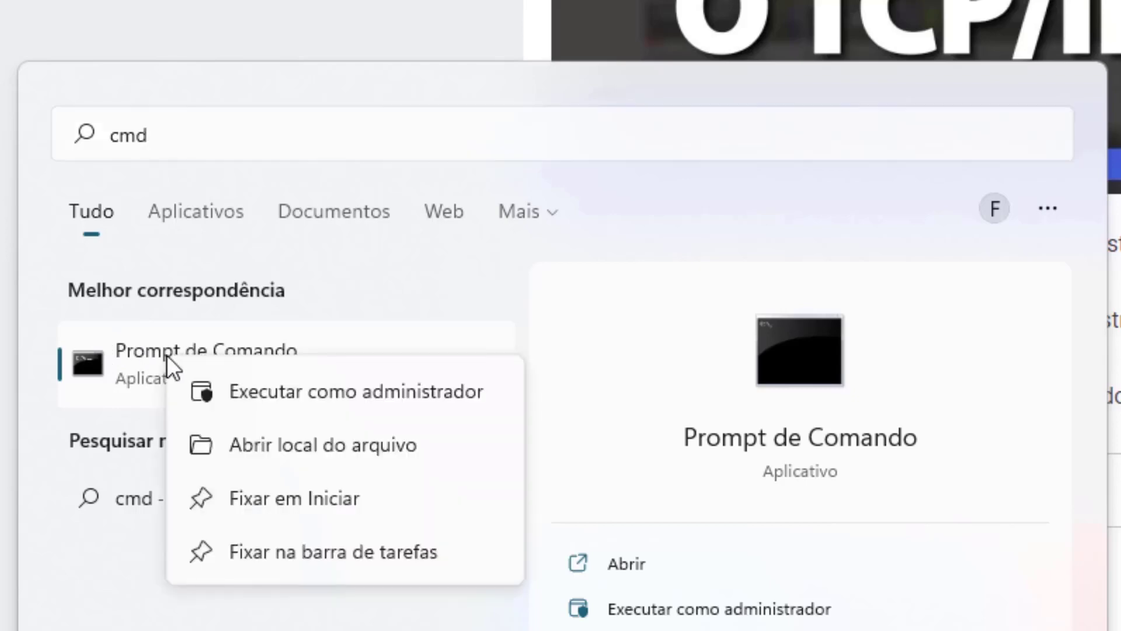
{"action": "left_click", "coordinate": [320, 392]}
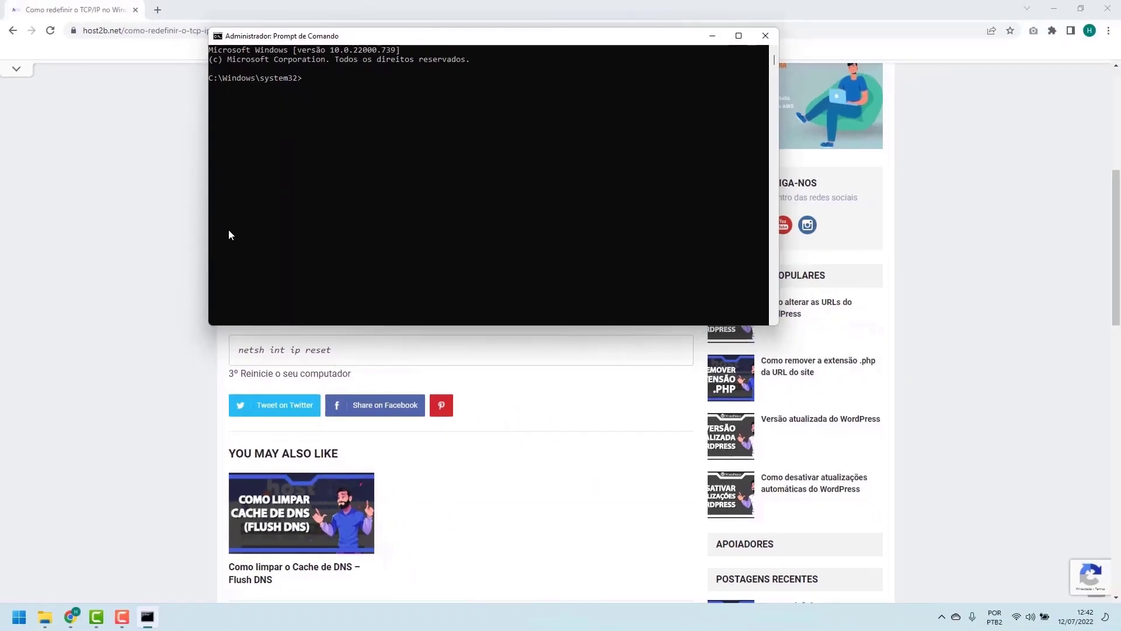
Enter the TCP/IP reset command netsh int ip reset in the administrator command prompt
{"action": "left_click", "coordinate": [193, 241]}
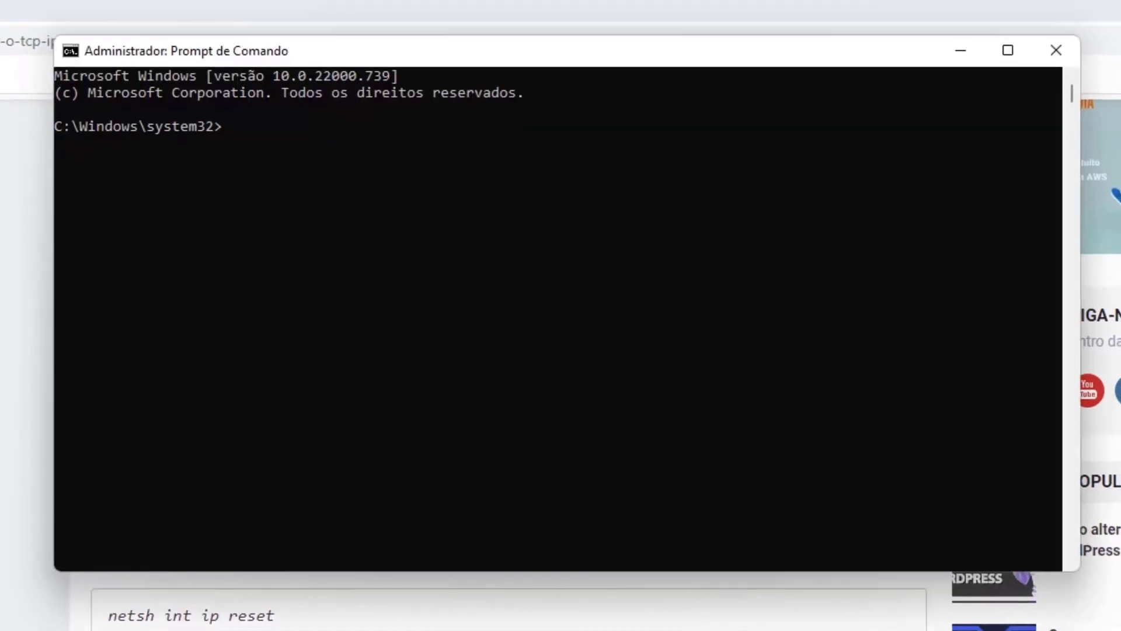
{"action": "left_click", "coordinate": [502, 415]}
{"action": "type", "text": "netsh"}
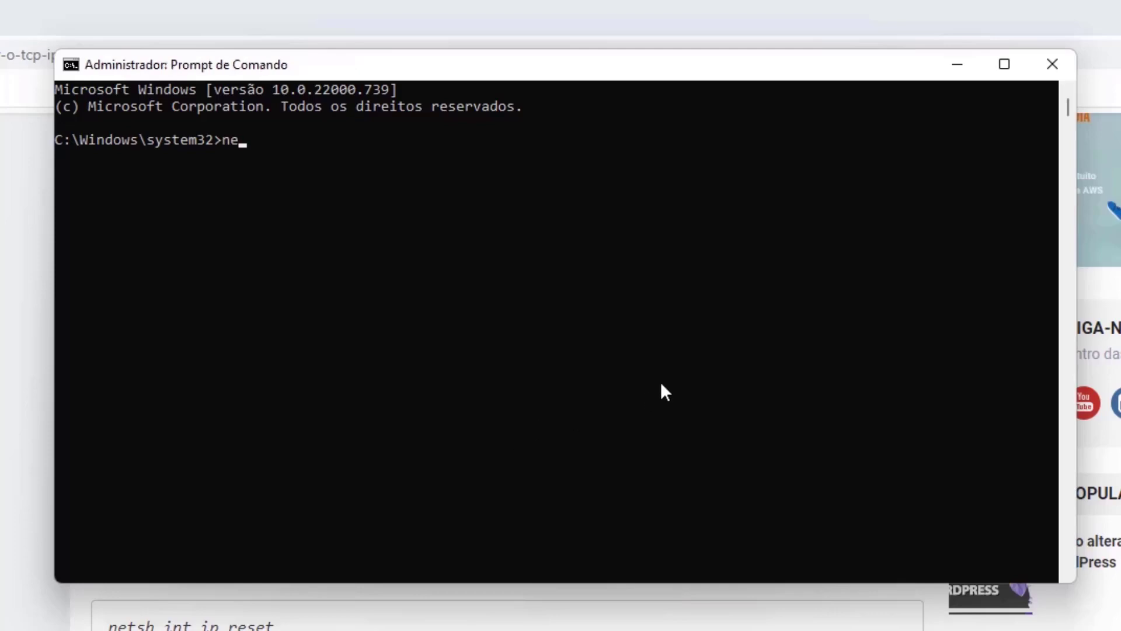